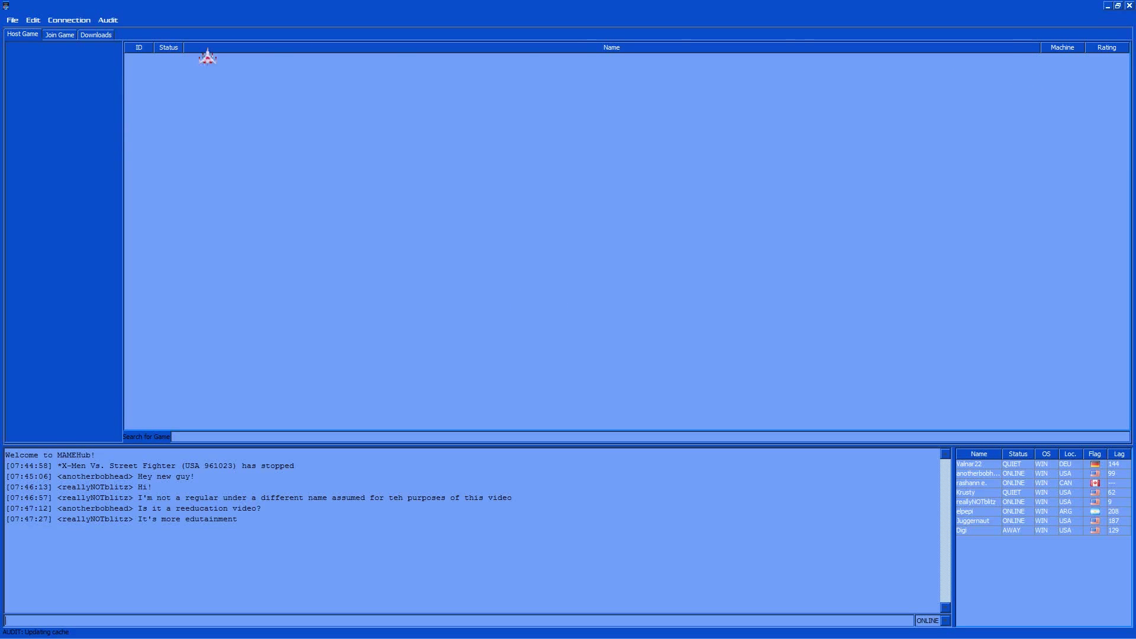
pyautogui.click(58, 35)
pyautogui.click(86, 37)
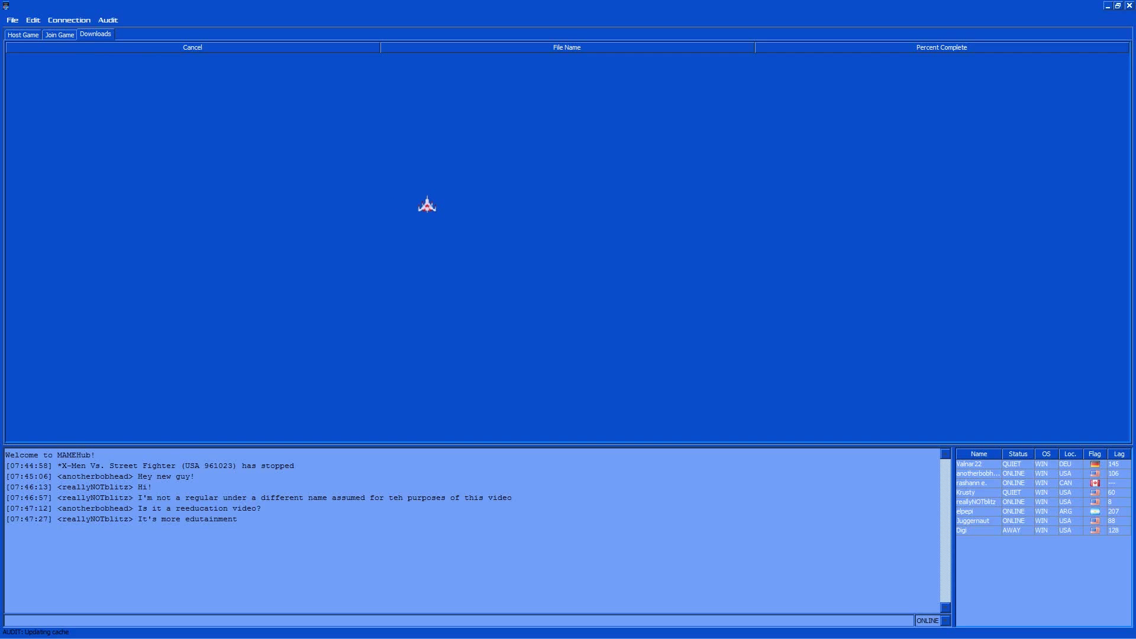
pyautogui.click(33, 20)
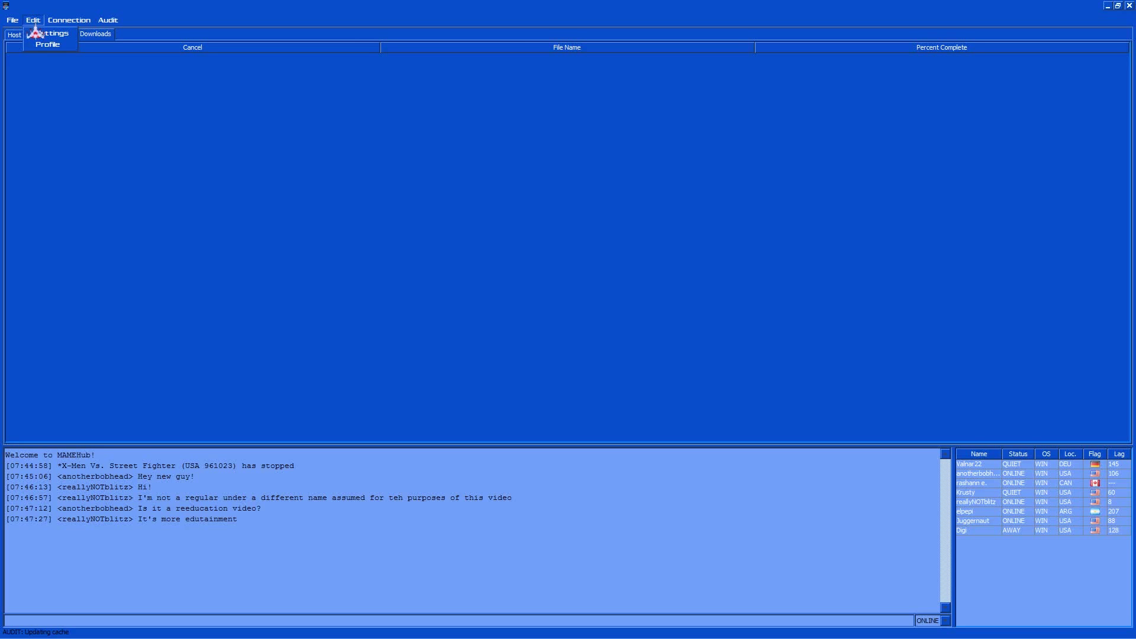
pyautogui.click(40, 33)
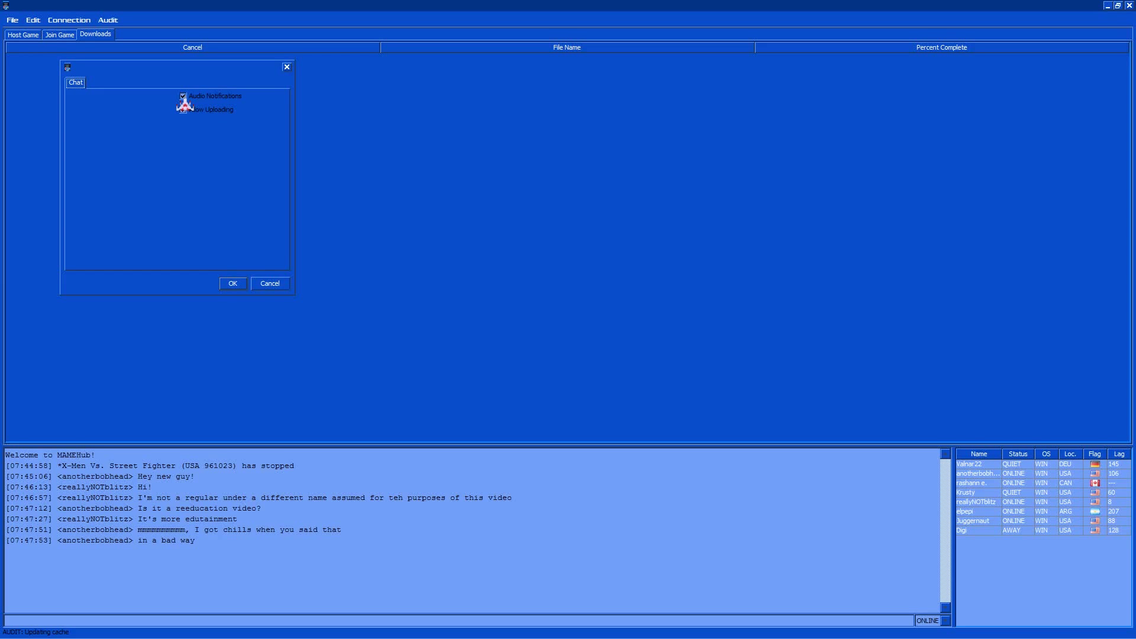
pyautogui.click(233, 283)
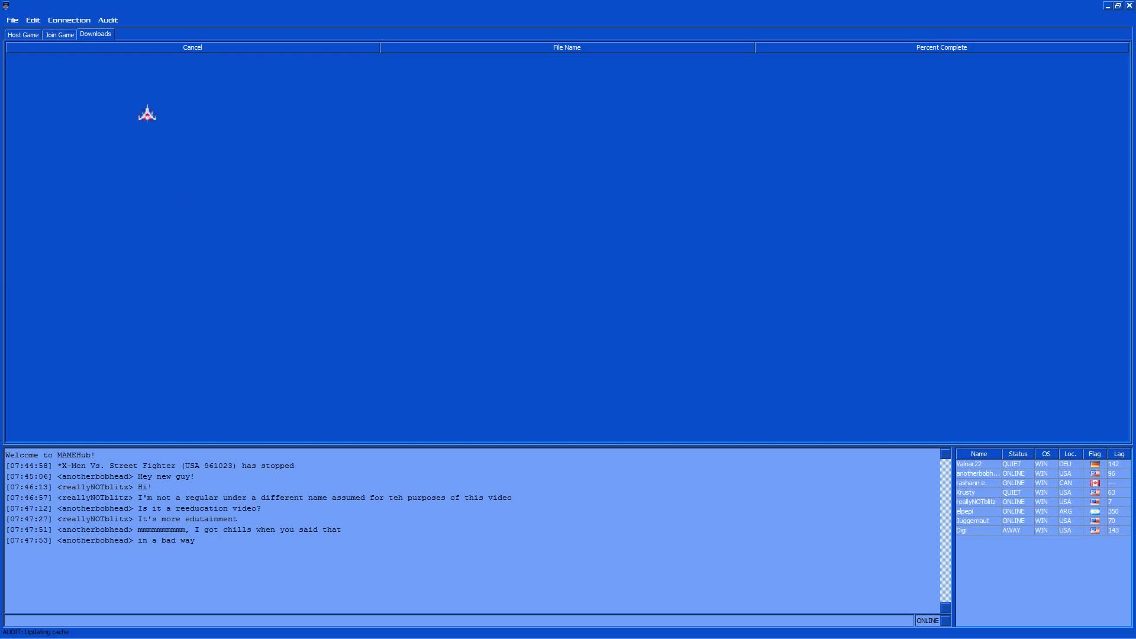
pyautogui.click(60, 36)
pyautogui.click(25, 36)
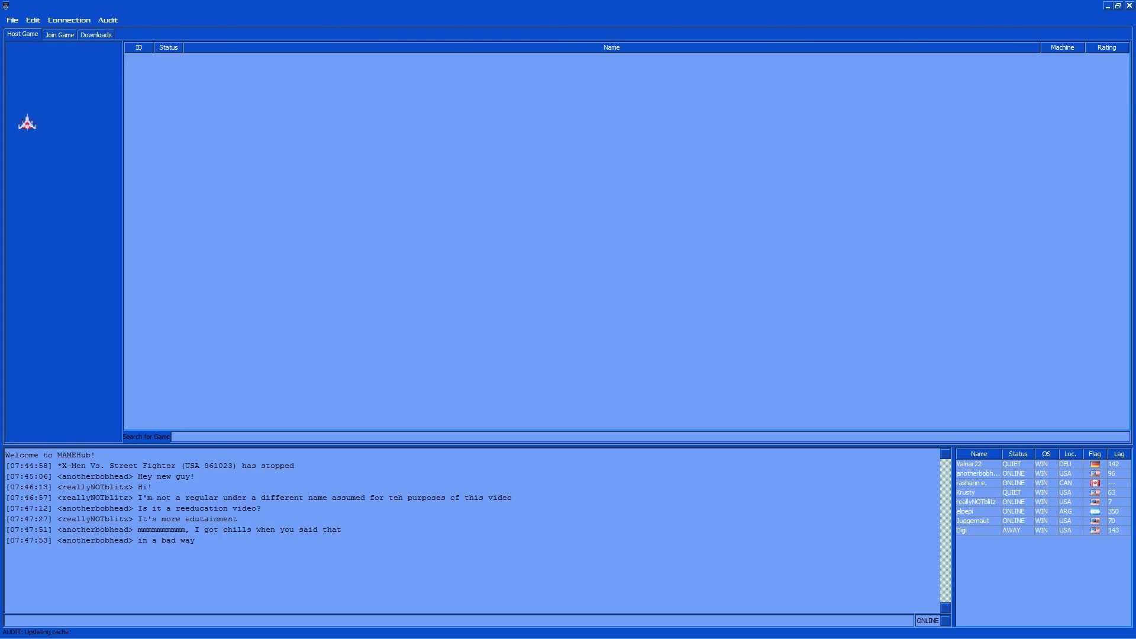
# Step: Show the audit folder list, holding only ..\roms, and open the MAMEHub2 folder in Explorer
pyautogui.click(109, 24)
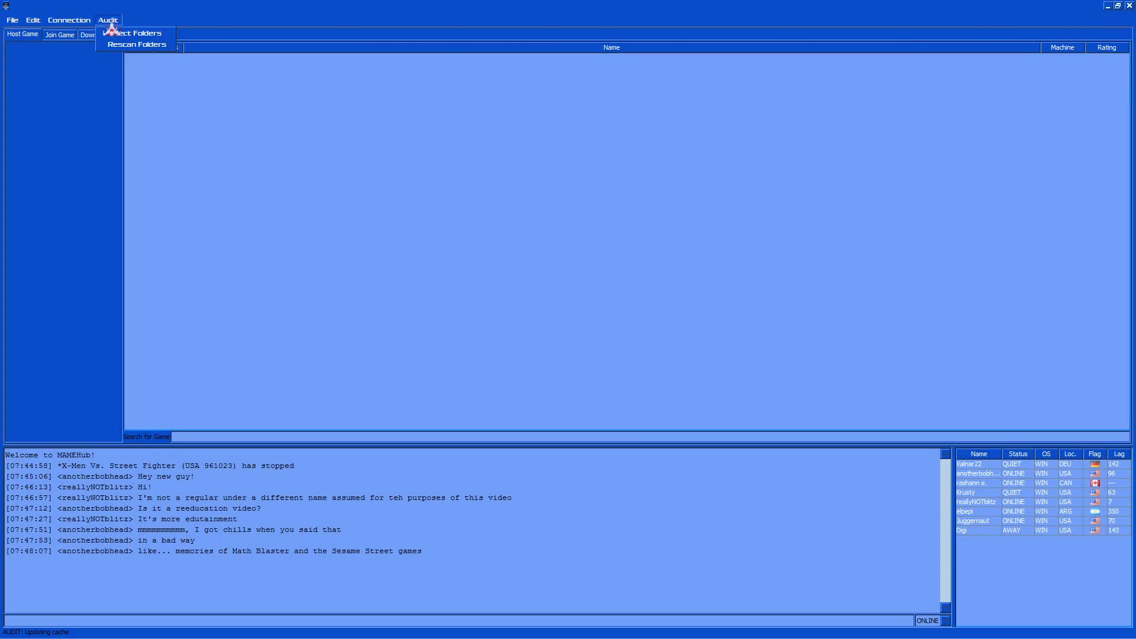
pyautogui.click(121, 34)
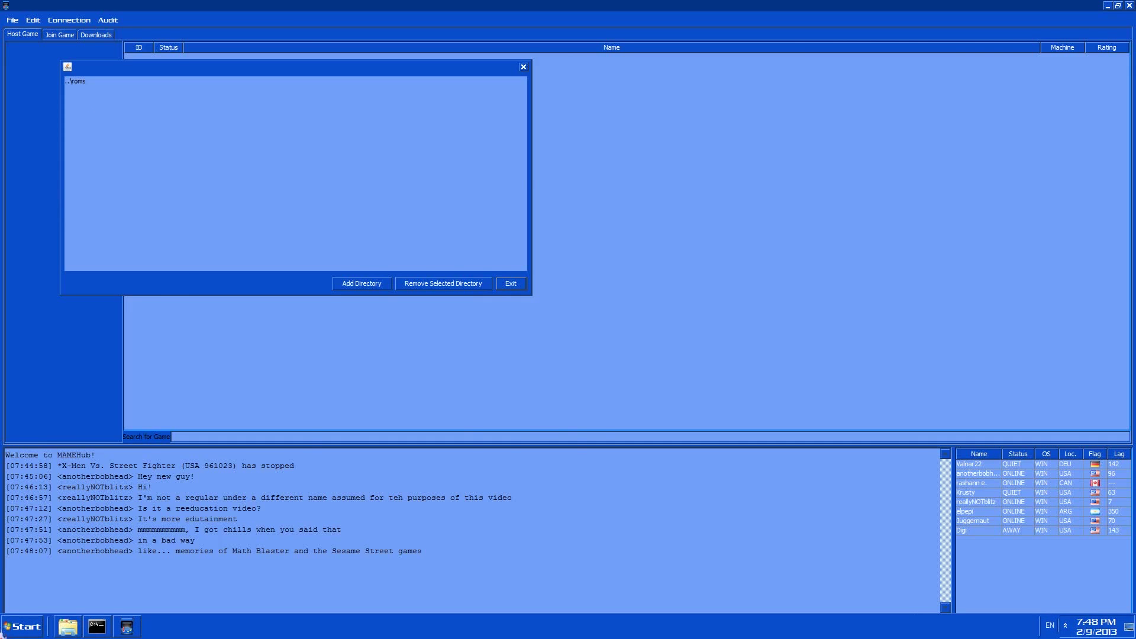
pyautogui.click(68, 631)
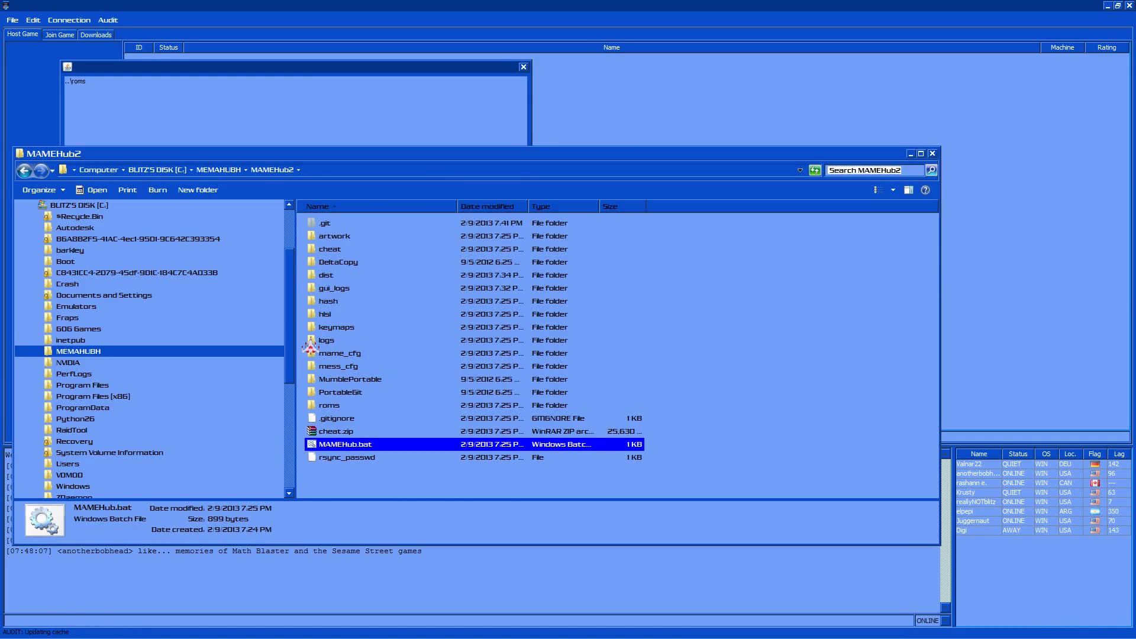
# Step: Check that the roms folder holds only carpolo.zip and PUT_ROMS_HERE, then return to the audit folder list
pyautogui.click(328, 408)
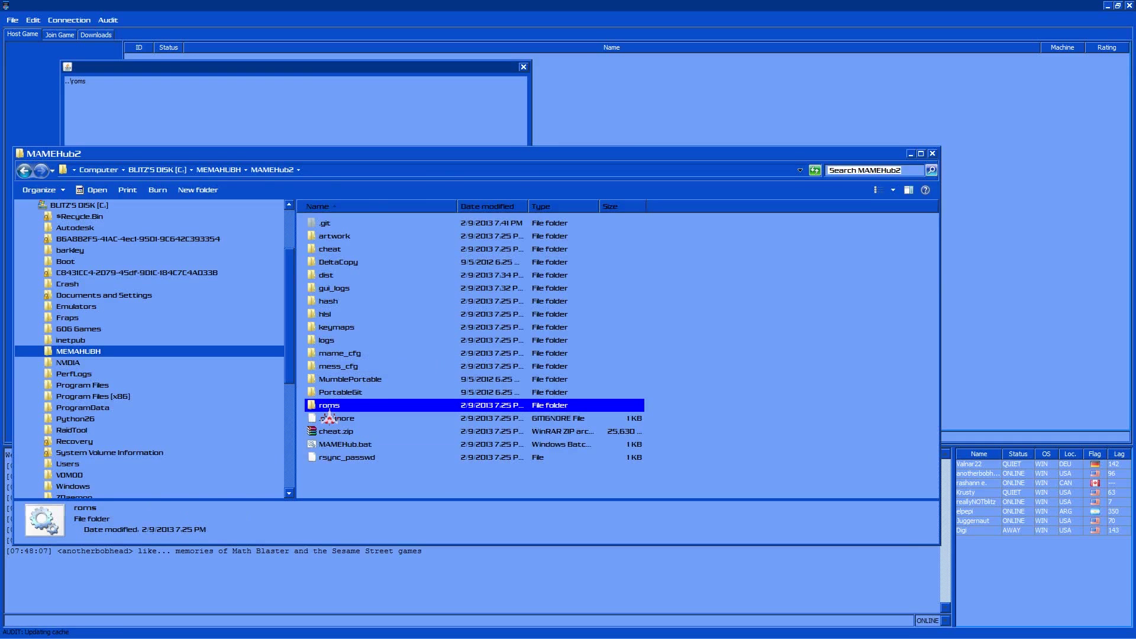
pyautogui.doubleClick(329, 408)
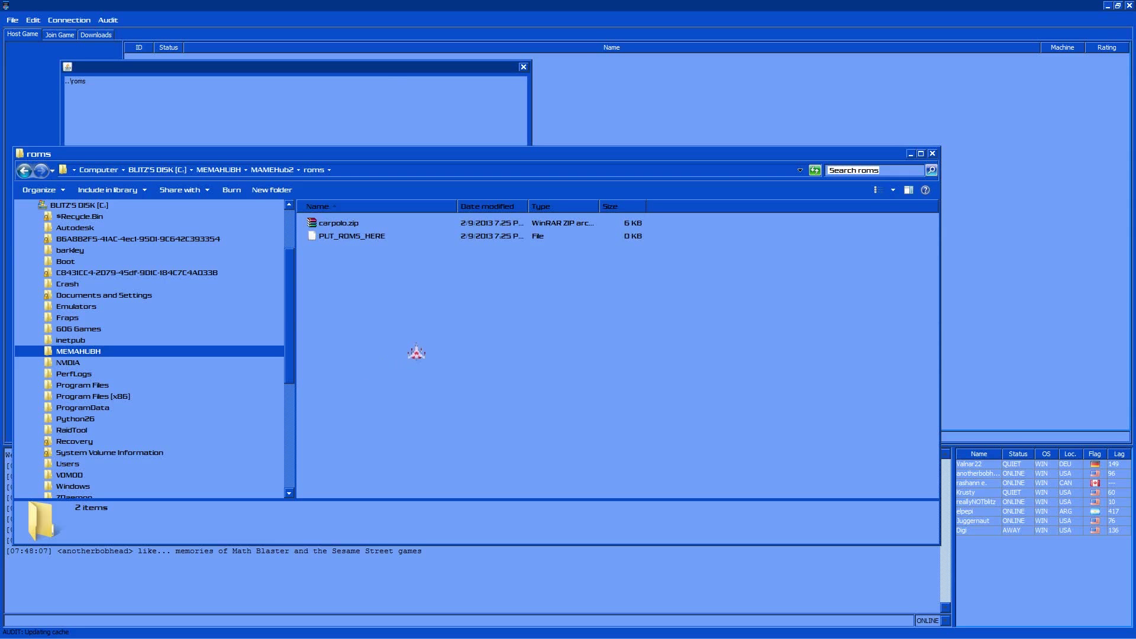
pyautogui.click(381, 72)
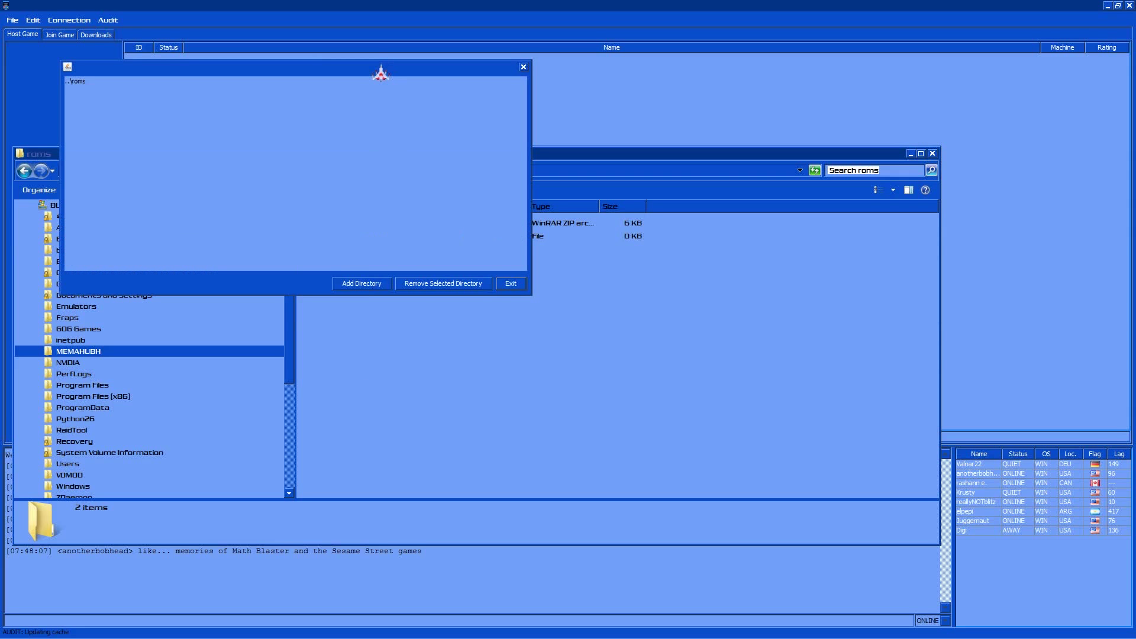
# Step: Add G:\Games\Sega Genesis\Goodgen merge as a second audited ROM directory beside ..\roms
pyautogui.click(359, 286)
pyautogui.click(357, 83)
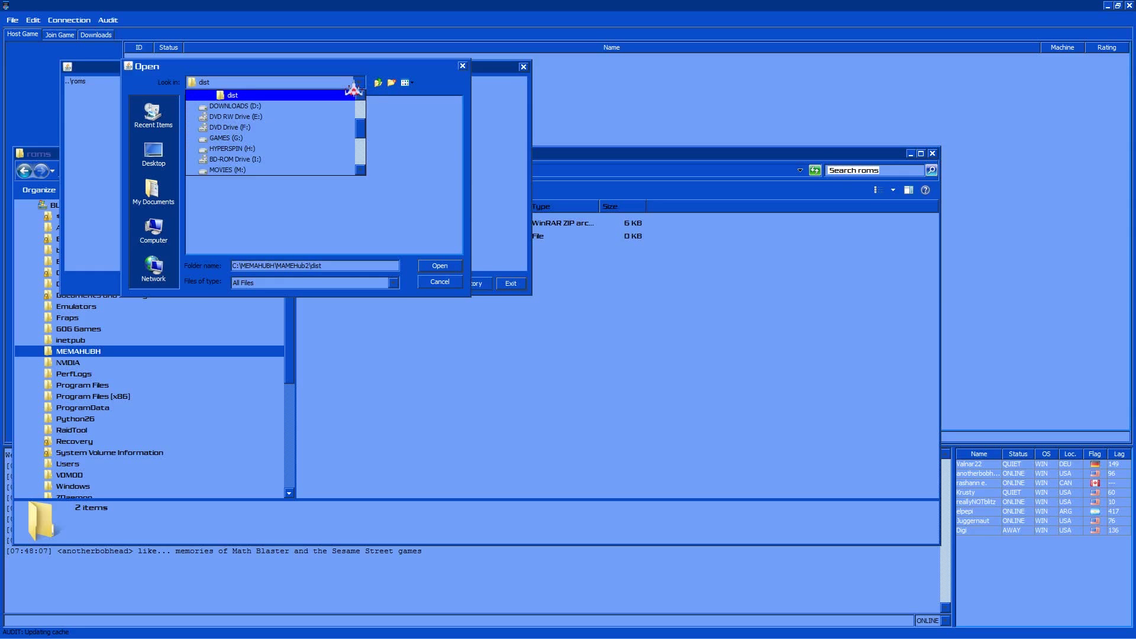
pyautogui.click(211, 139)
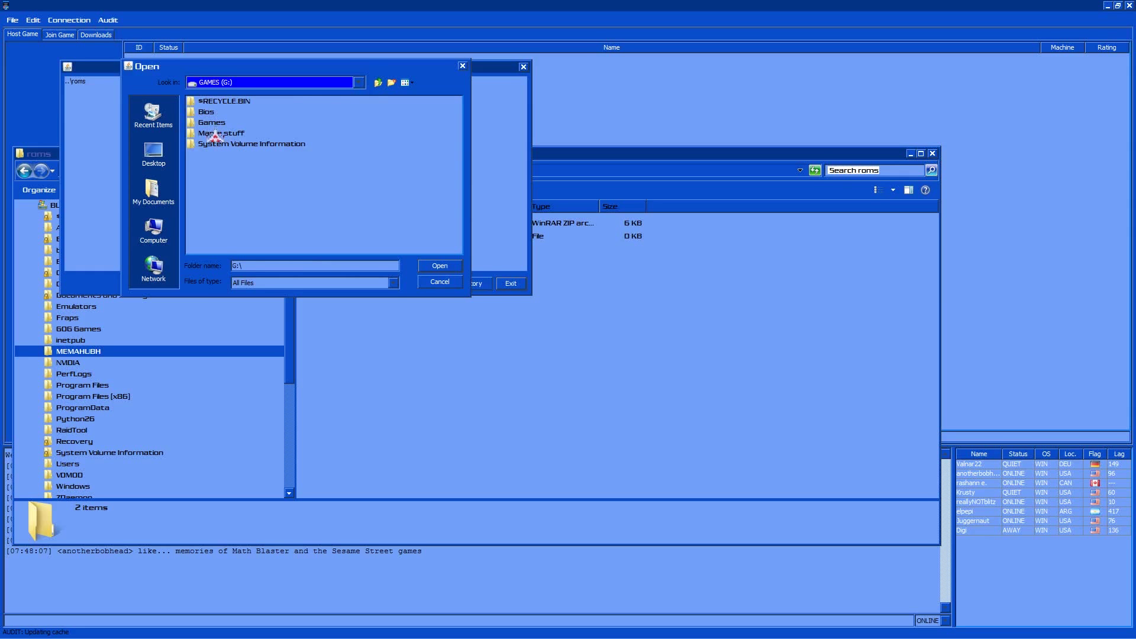
pyautogui.click(211, 123)
pyautogui.doubleClick(211, 125)
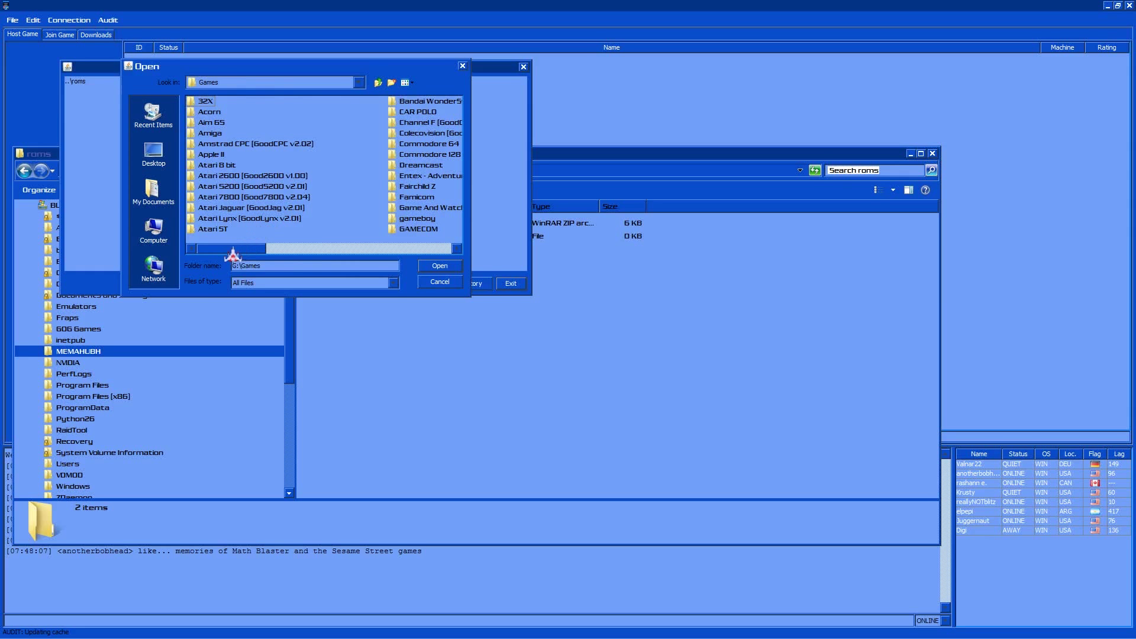
pyautogui.moveTo(266, 256); pyautogui.dragTo(392, 257)
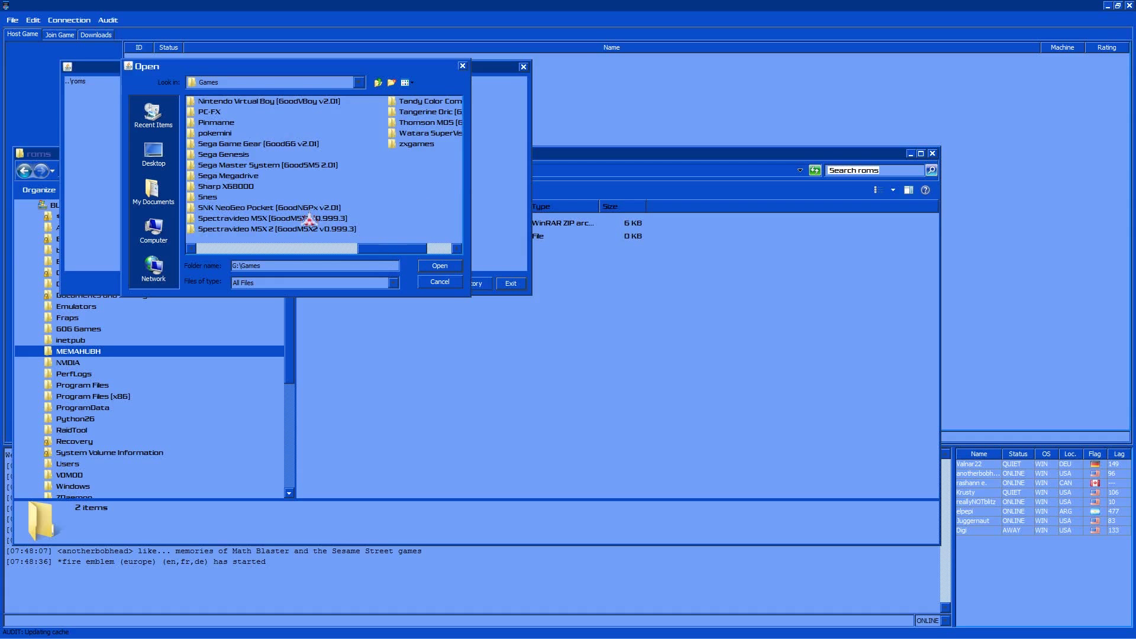
pyautogui.doubleClick(231, 155)
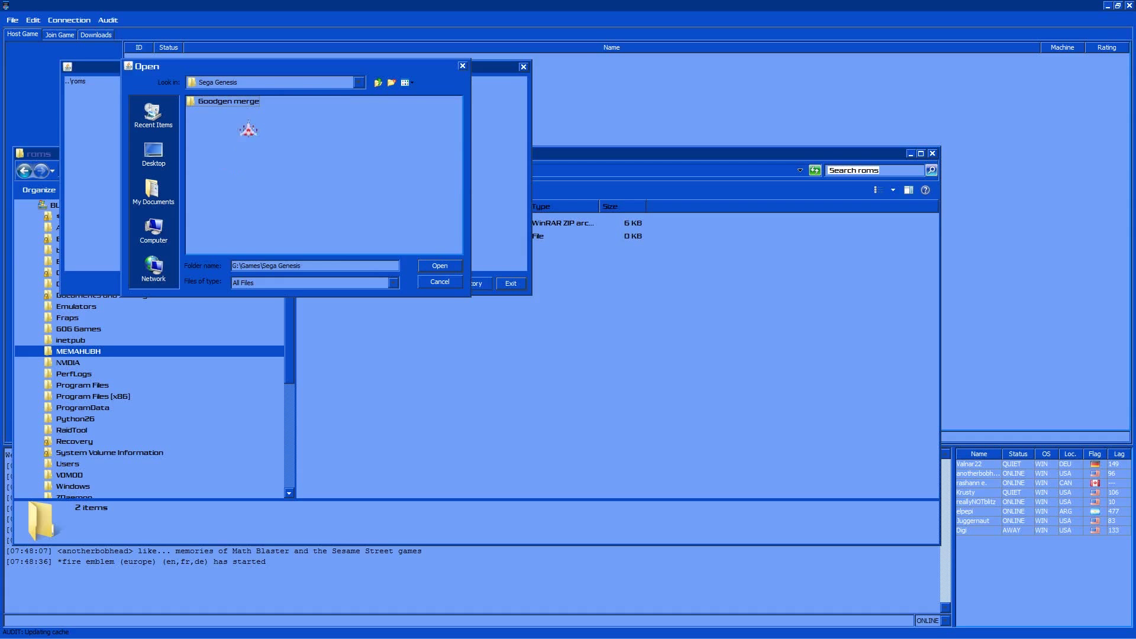
pyautogui.doubleClick(243, 104)
pyautogui.click(440, 266)
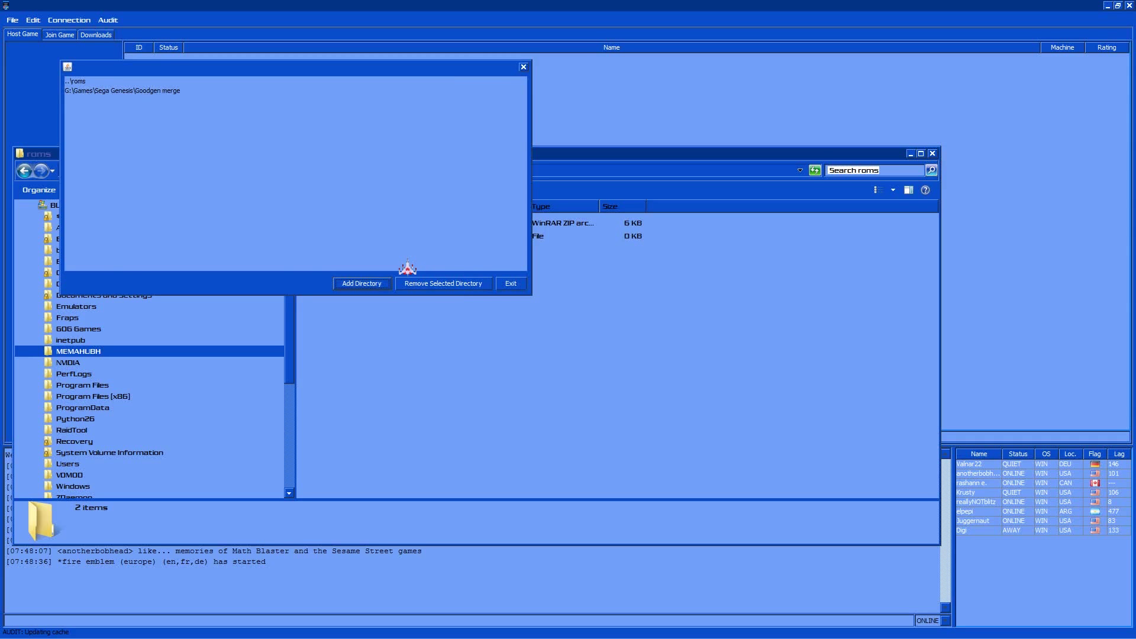
# Step: Close the folder list and rescan the audit folders for ROMs
pyautogui.click(507, 284)
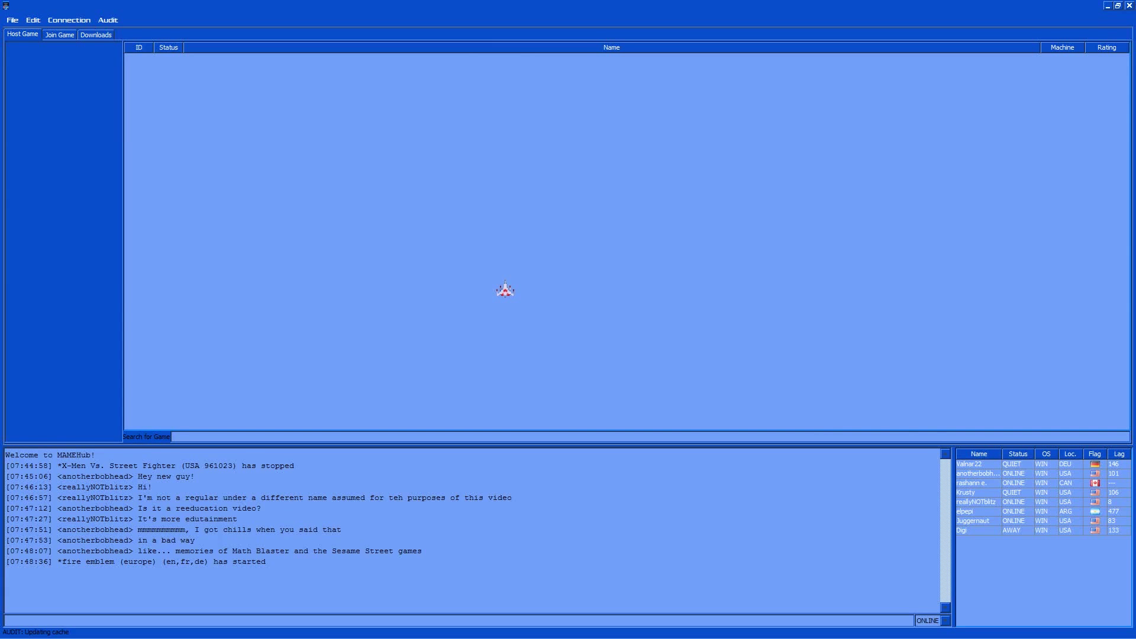
pyautogui.click(110, 22)
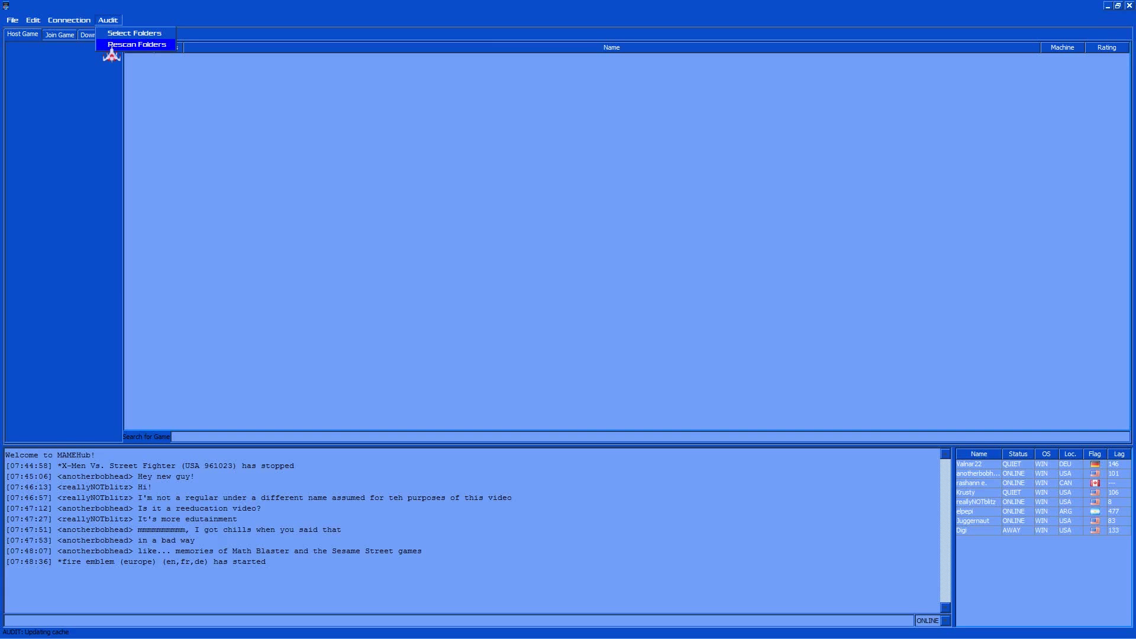
pyautogui.click(111, 45)
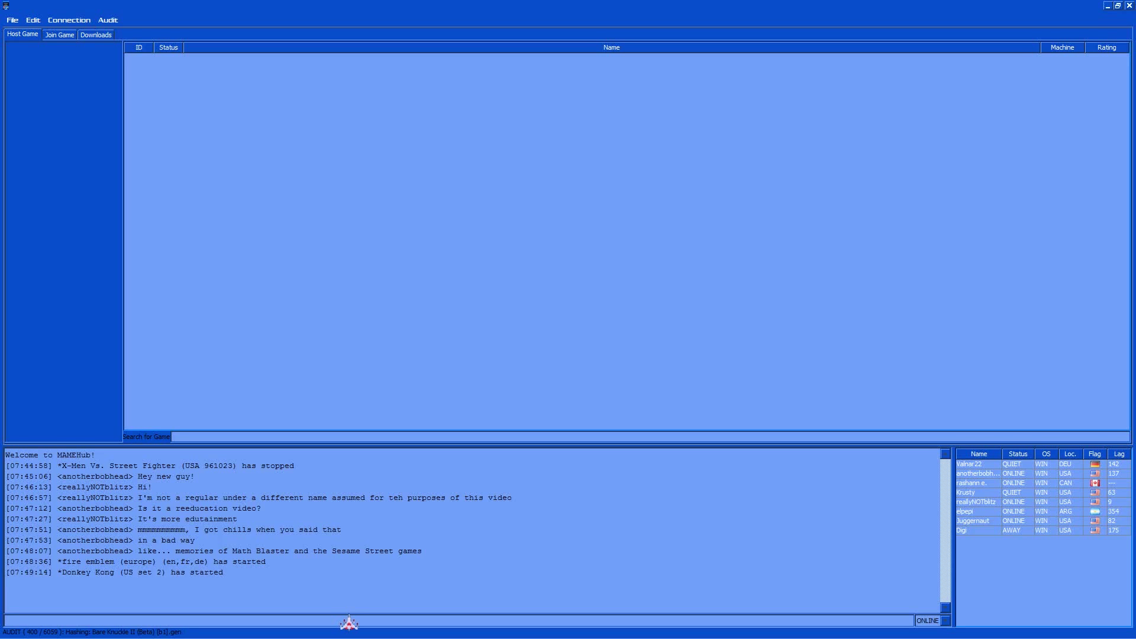
# Step: Send the chat reply 'umber muncher was pretty r' and view the games others are hosting
pyautogui.write('umber muncher was pretty rad')
pyautogui.press('Return')
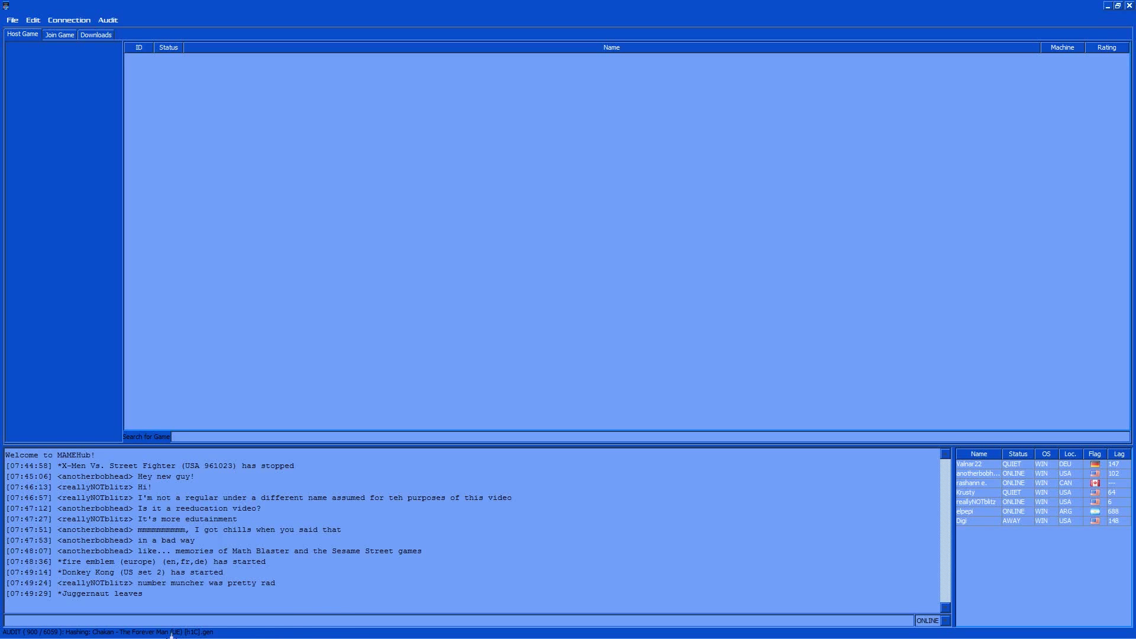
pyautogui.click(60, 36)
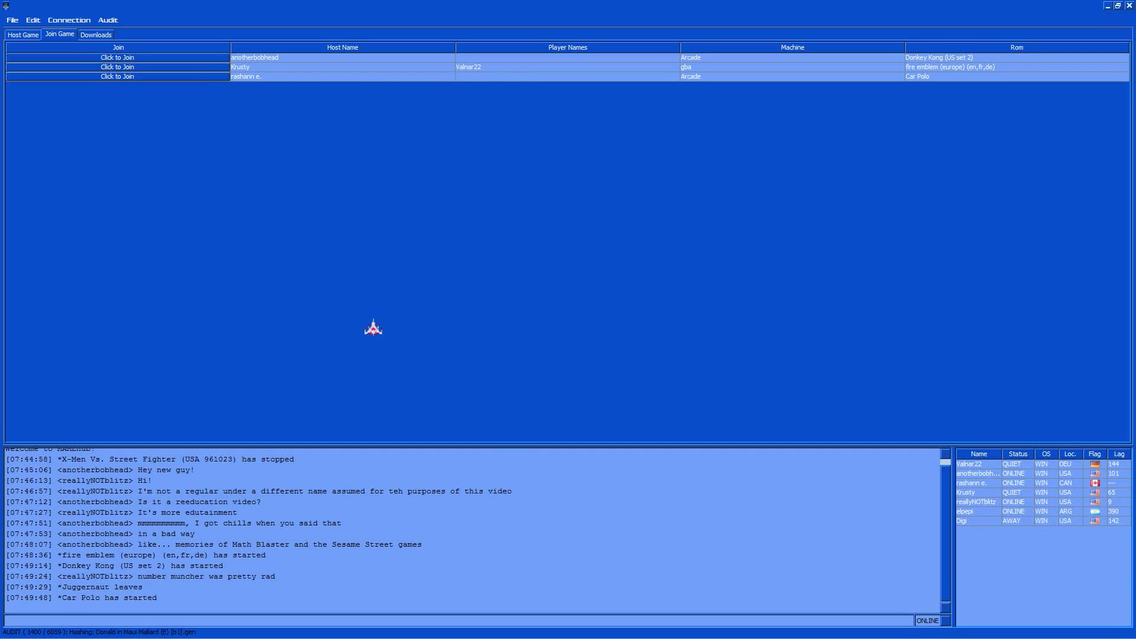
# Step: Change the presence status to QUIET, then to AWAY
pyautogui.click(941, 621)
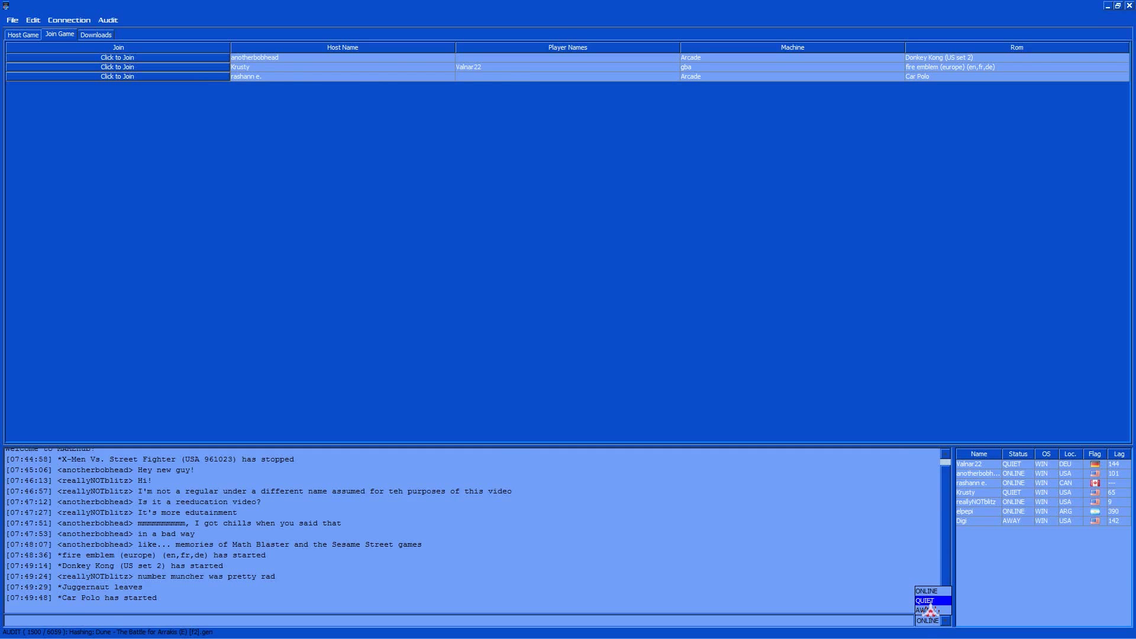
pyautogui.click(926, 601)
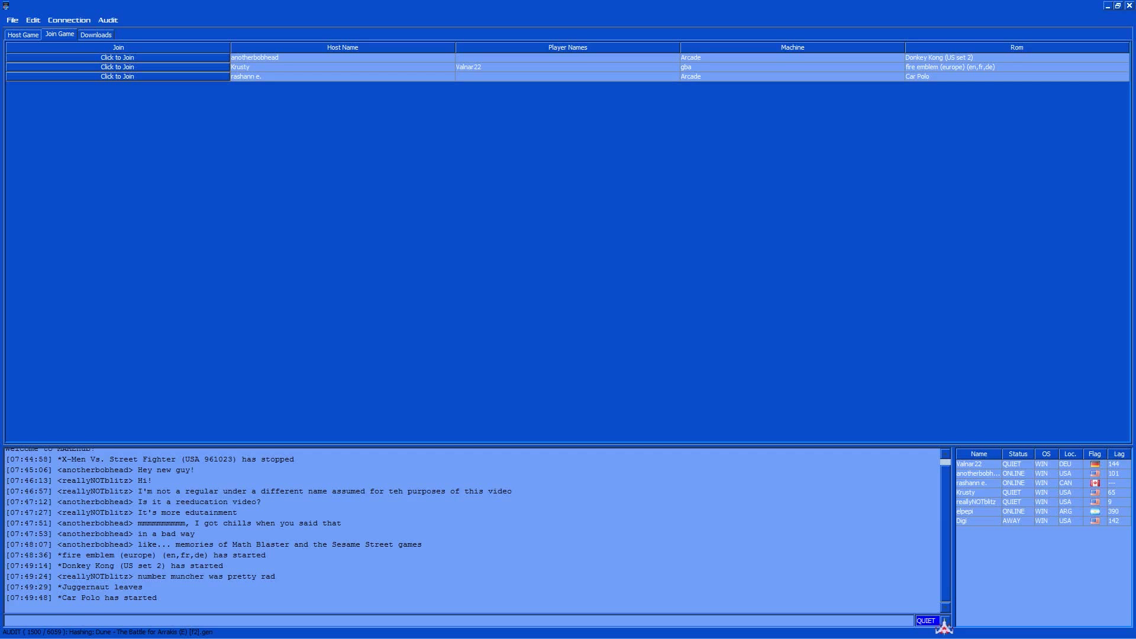
pyautogui.click(933, 621)
pyautogui.click(932, 610)
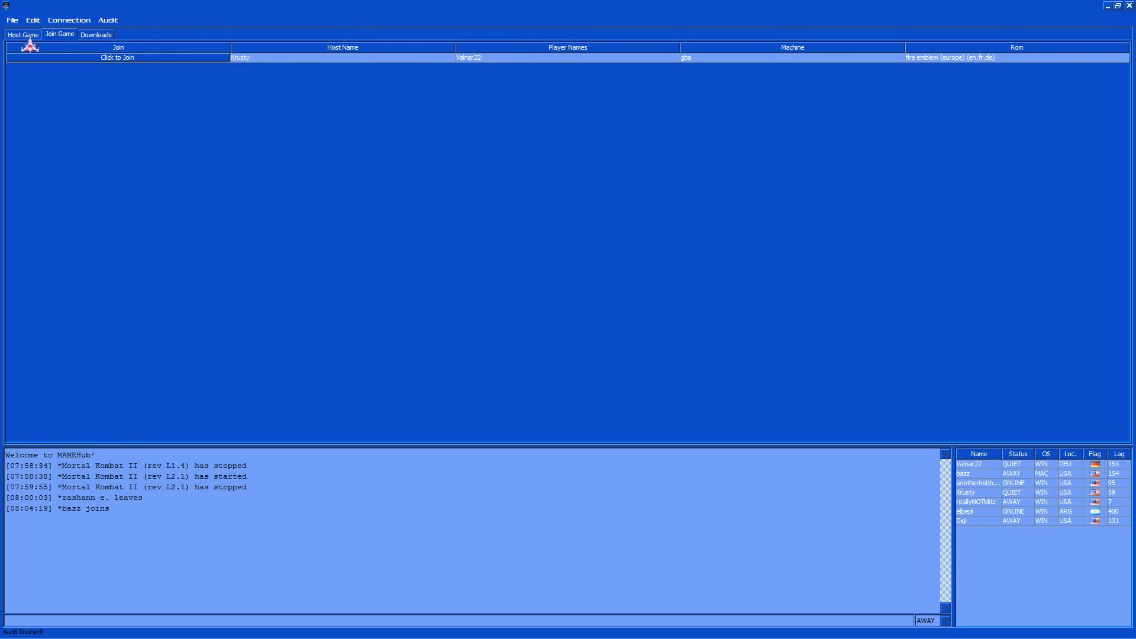
# Step: Return to the Host Game list and browse the thousands of audited games
pyautogui.click(27, 36)
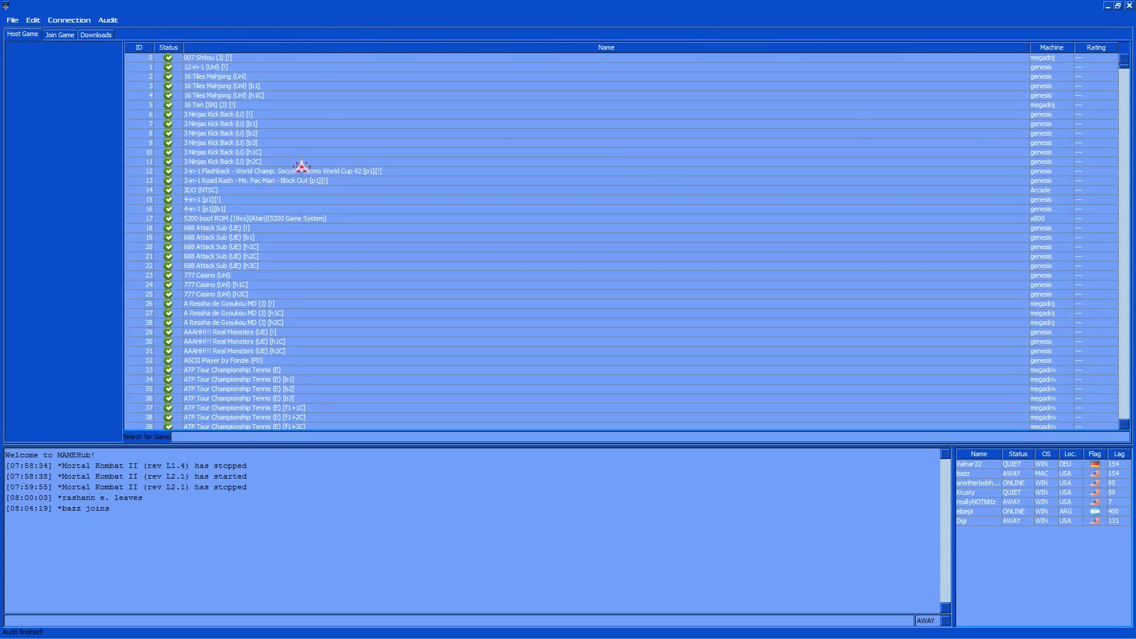
pyautogui.moveTo(1125, 76)
pyautogui.mouseDown()
pyautogui.moveTo(1109, 151)
pyautogui.moveTo(1130, 74)
pyautogui.mouseUp()
pyautogui.moveTo(1124, 64); pyautogui.dragTo(1128, 141)
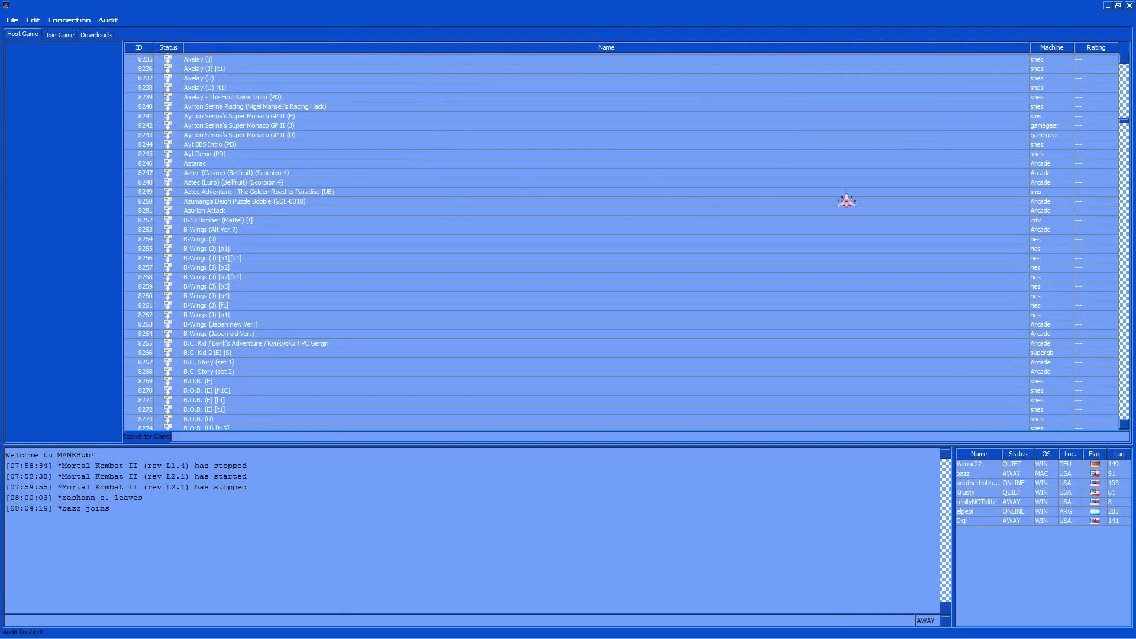
pyautogui.moveTo(1121, 132); pyautogui.dragTo(1114, 237)
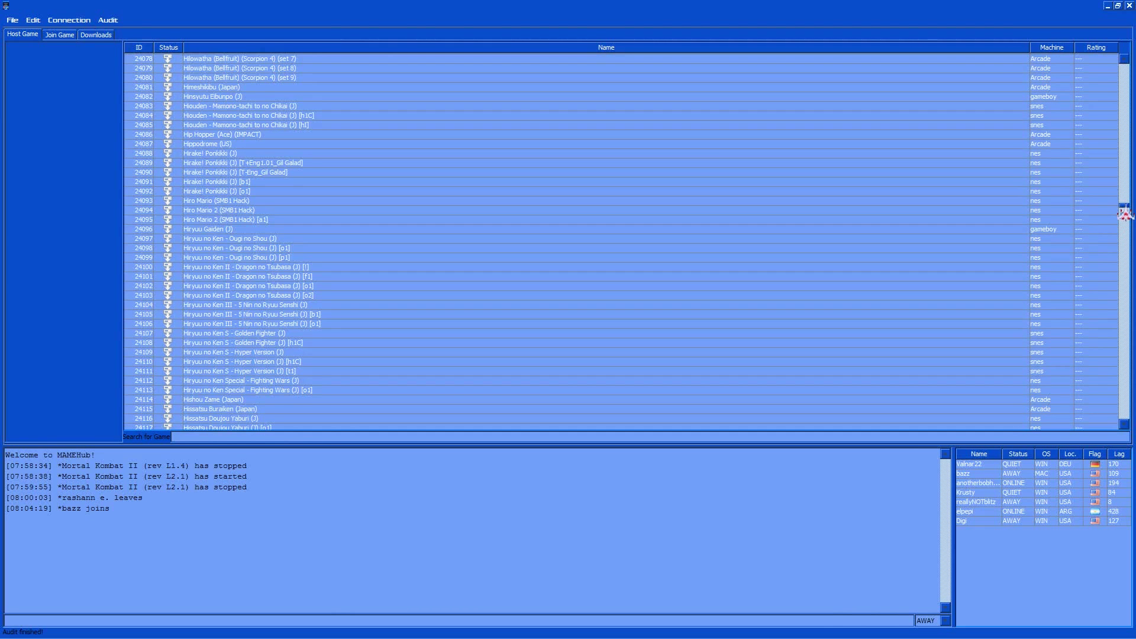
pyautogui.moveTo(1125, 217); pyautogui.dragTo(1127, 435)
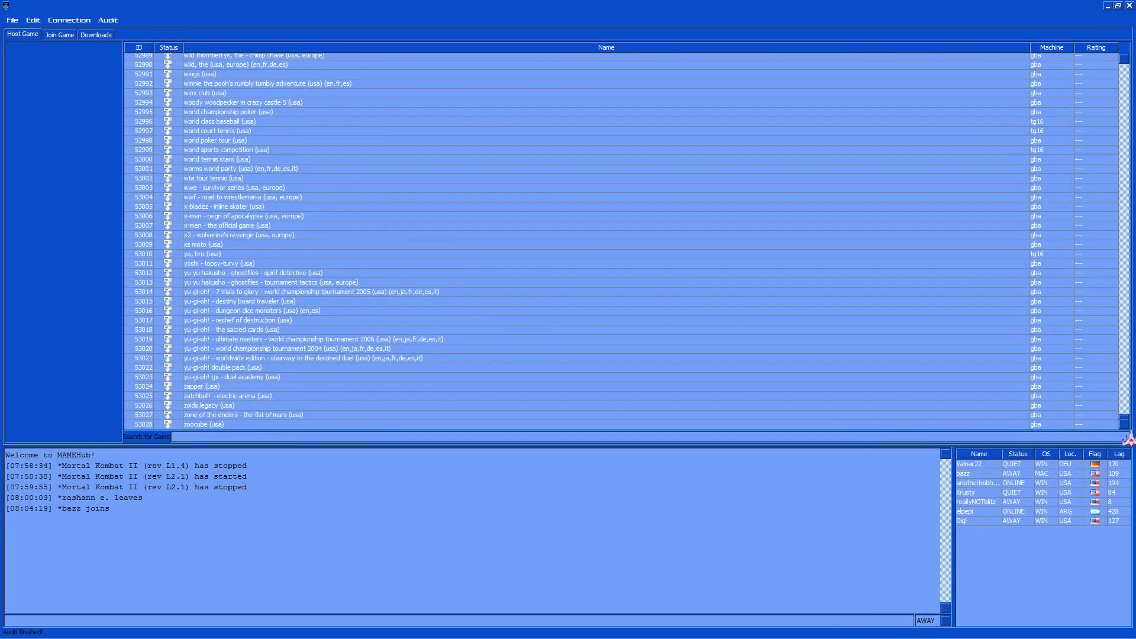
pyautogui.moveTo(1128, 438); pyautogui.dragTo(1130, 122)
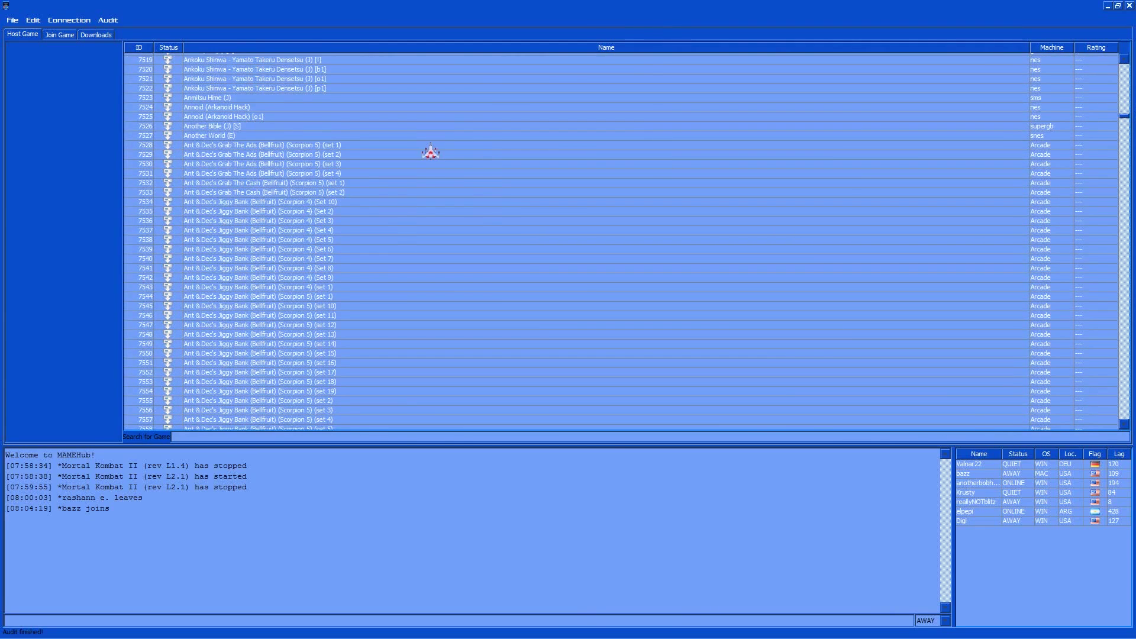
# Step: Scroll back up the list and select Animaniacs (J)
pyautogui.scroll(2, 430, 152)
pyautogui.scroll(2, 431, 150)
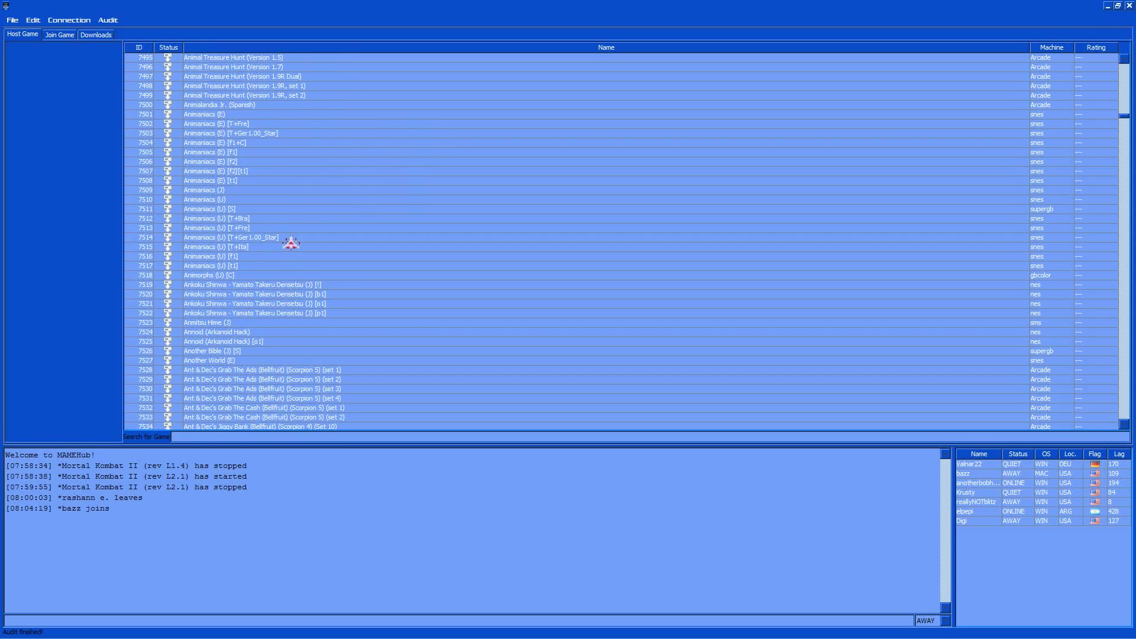
pyautogui.scroll(6, 225, 364)
pyautogui.click(218, 361)
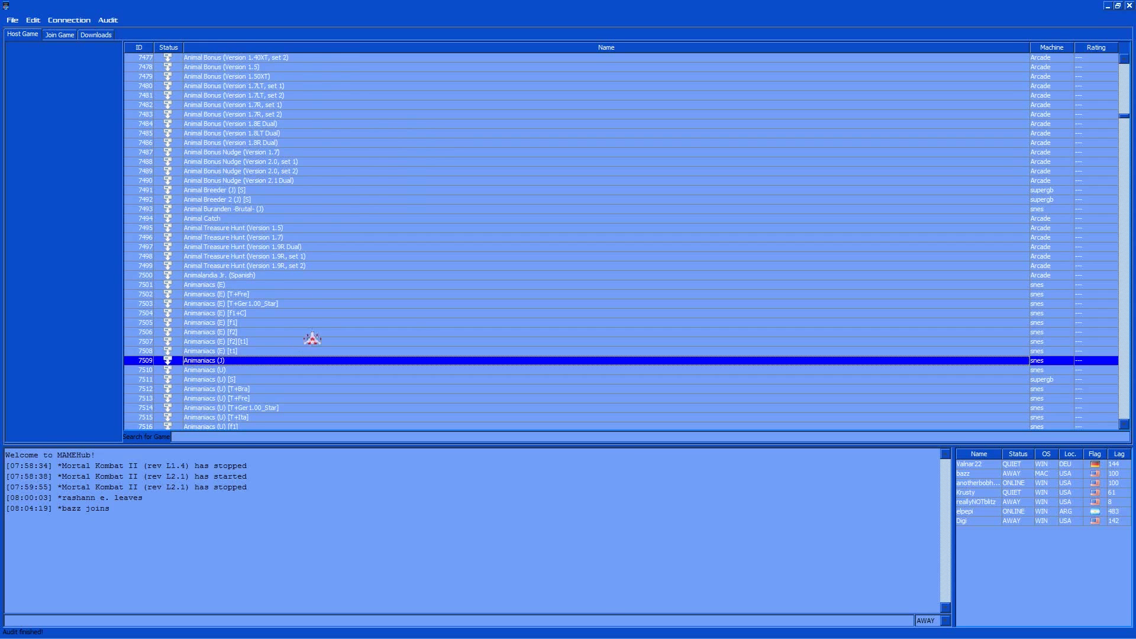